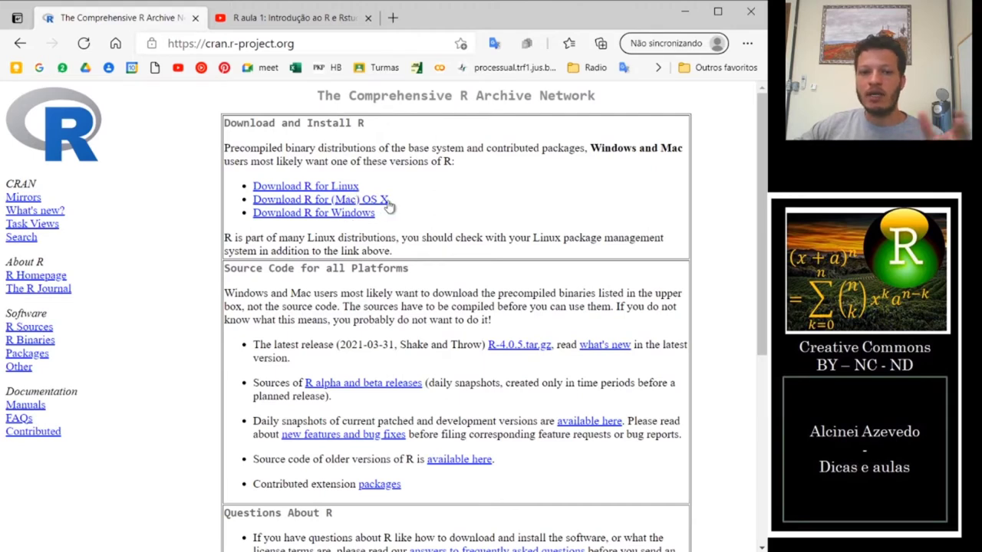
# Download the R 4.0.5 base distribution installer for Windows from CRAN
pyautogui.click(331, 214)
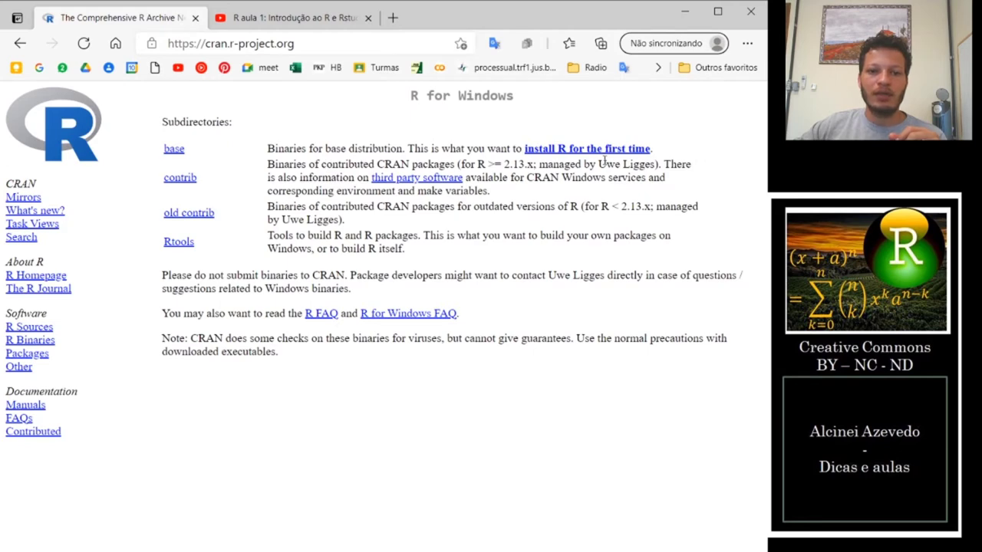
pyautogui.click(551, 154)
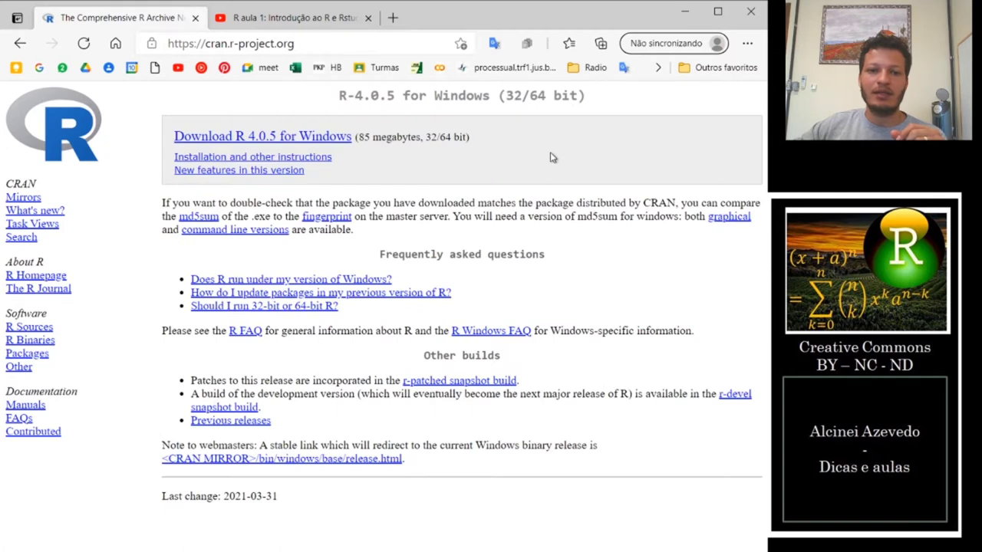
pyautogui.click(310, 143)
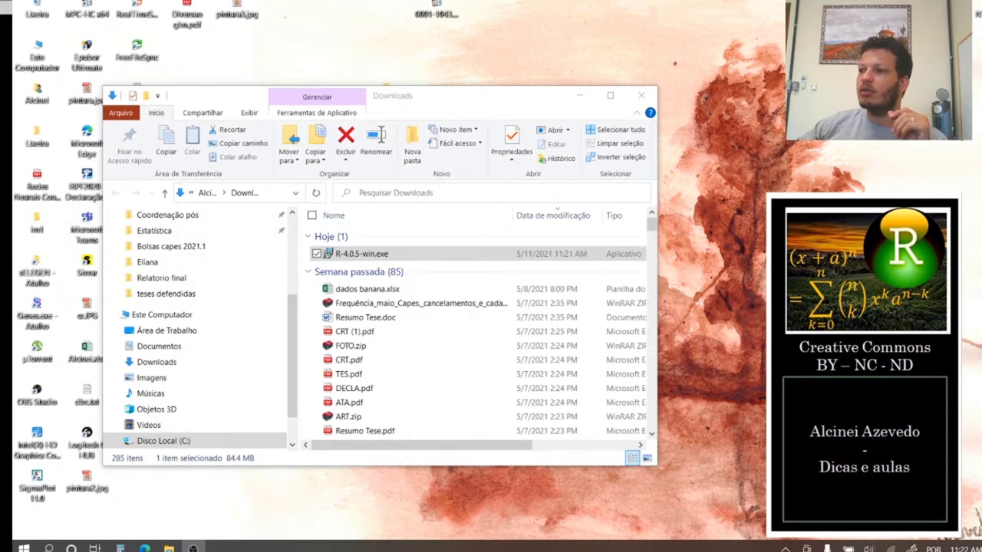
# Run R-4.0.5-win.exe from the Downloads folder and accept Português Brasileiro as the installer language
pyautogui.doubleClick(430, 260)
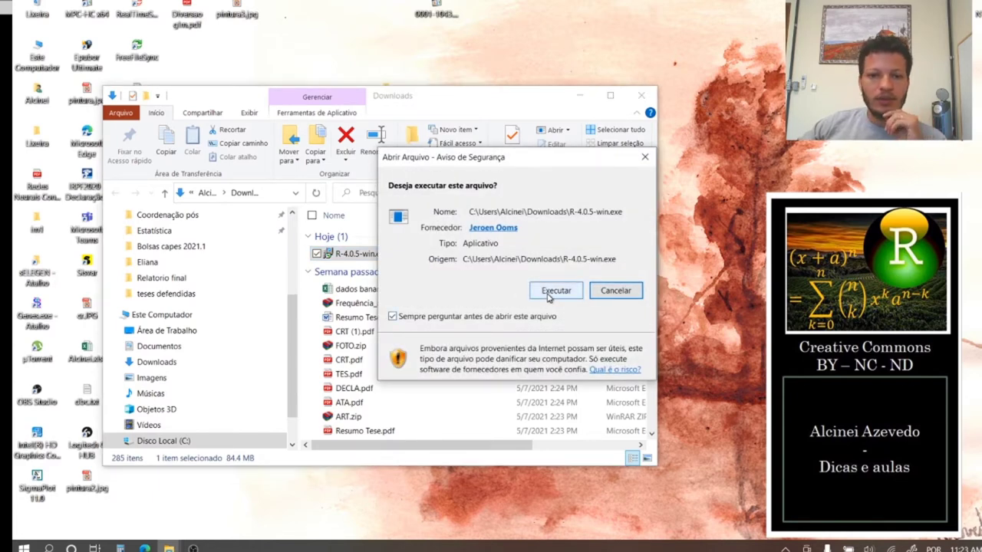
pyautogui.click(548, 296)
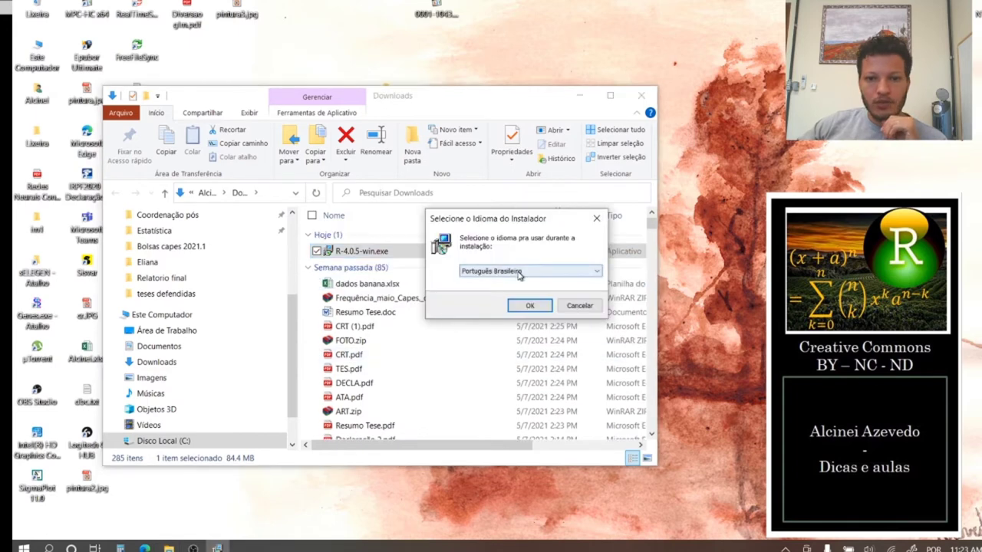
pyautogui.click(518, 276)
pyautogui.click(507, 275)
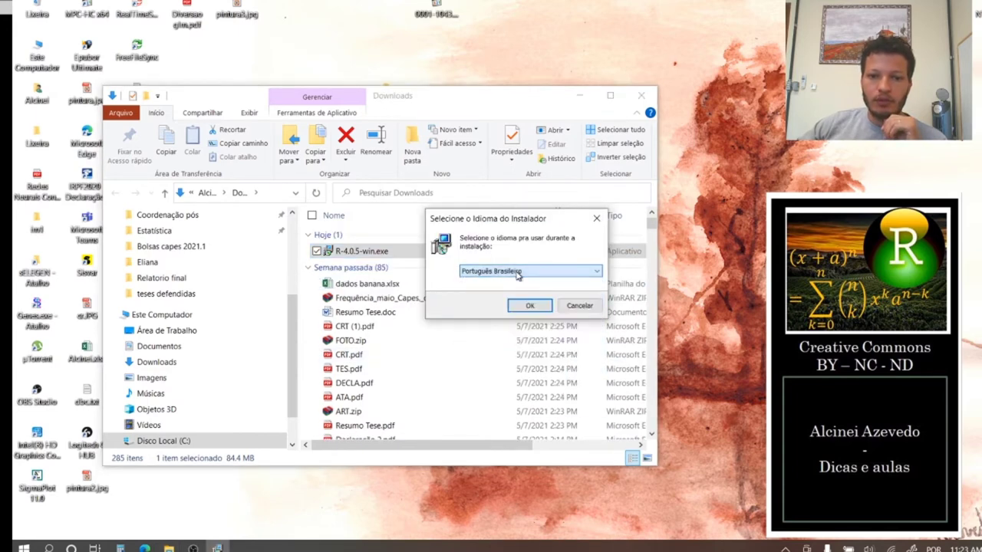
pyautogui.click(534, 278)
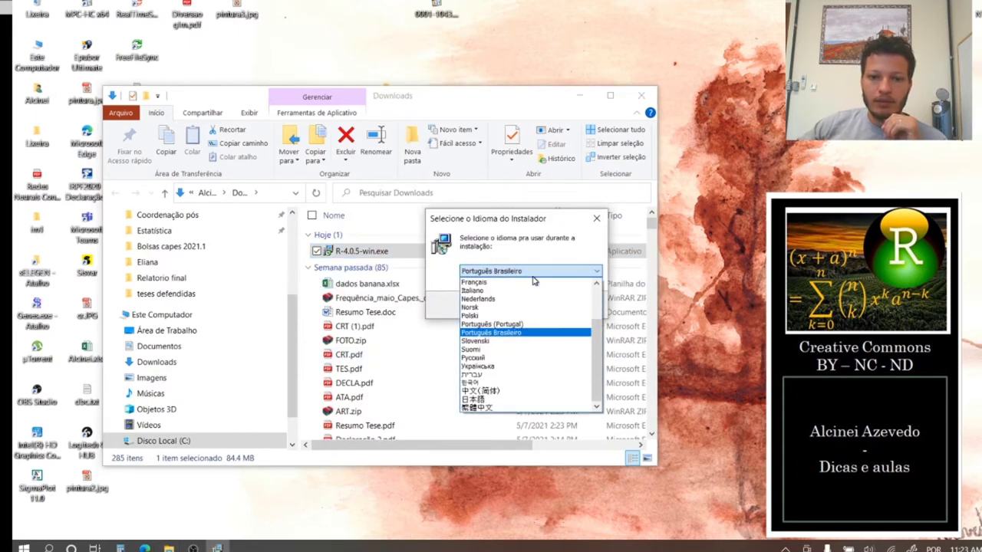
pyautogui.click(539, 257)
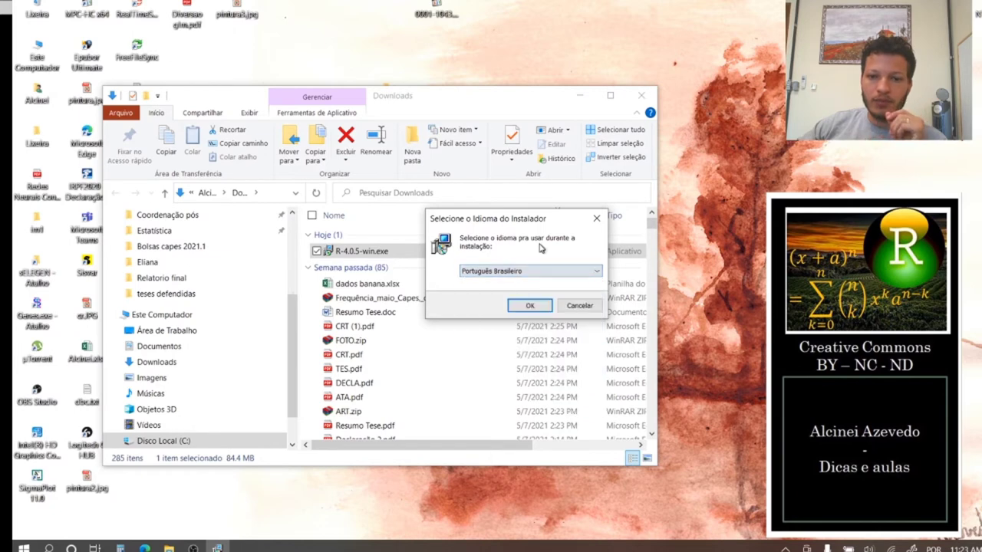
pyautogui.click(530, 306)
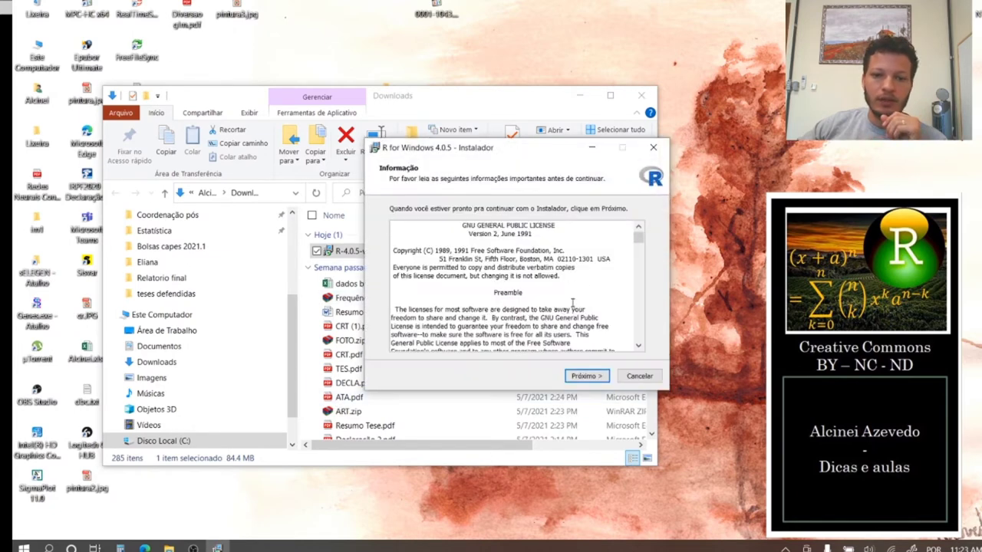
# Install R in C:\Program Files\R\R-4.0.5 with all components, default startup options, program folder R and the preset additional tasks
pyautogui.click(587, 376)
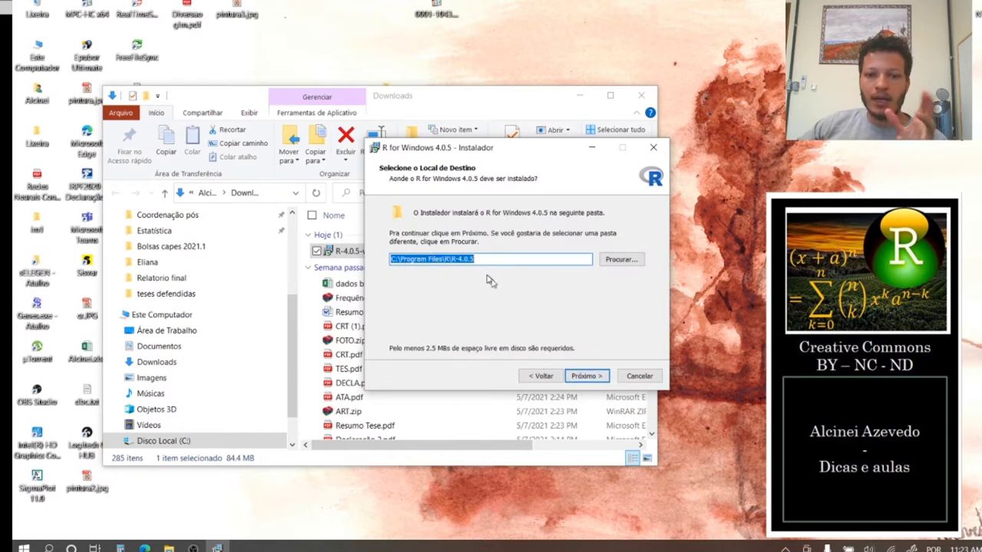
pyautogui.click(587, 376)
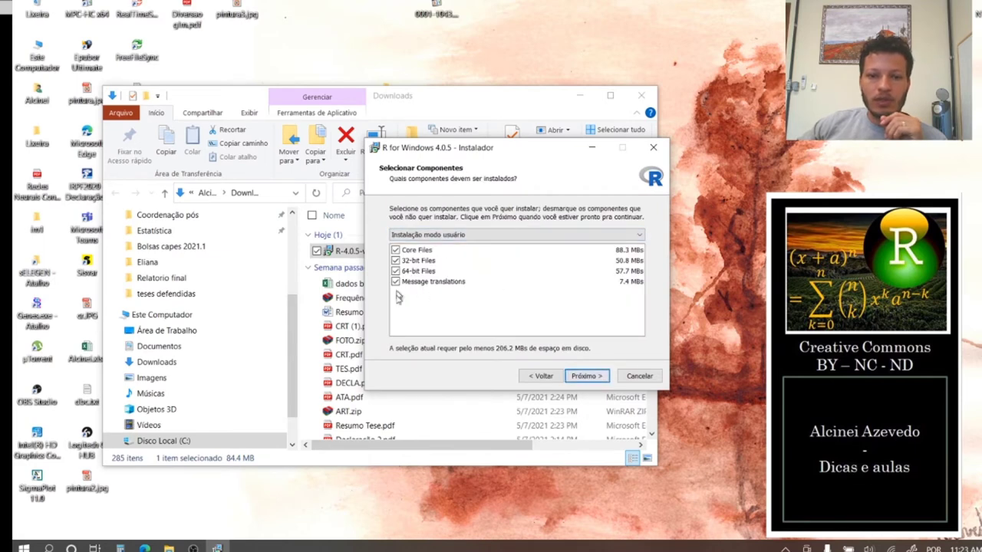
pyautogui.click(599, 379)
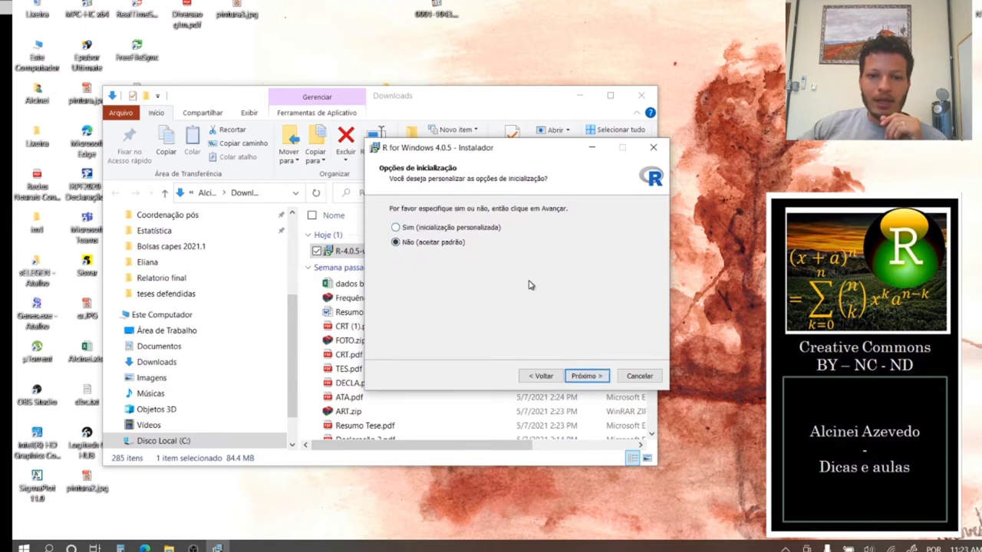
pyautogui.click(602, 376)
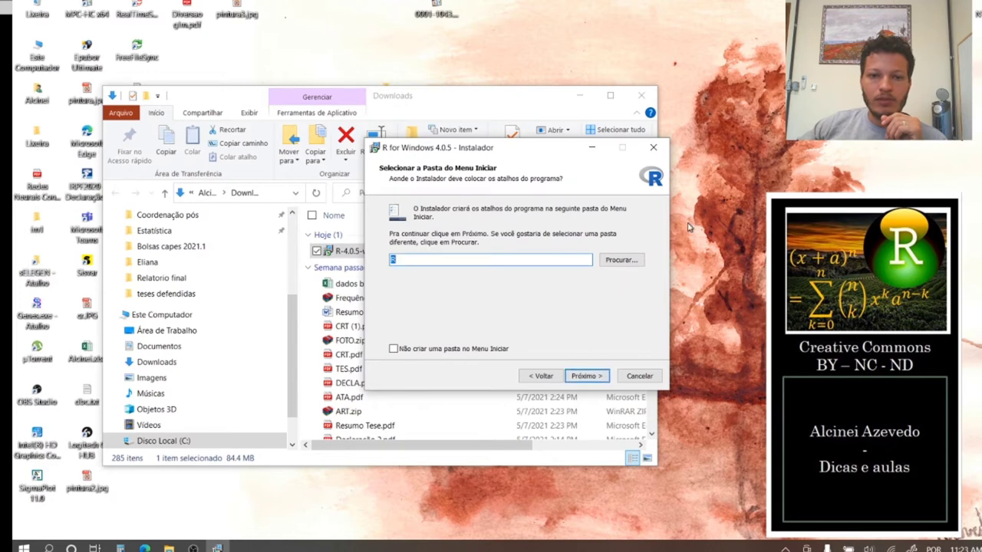
pyautogui.click(586, 375)
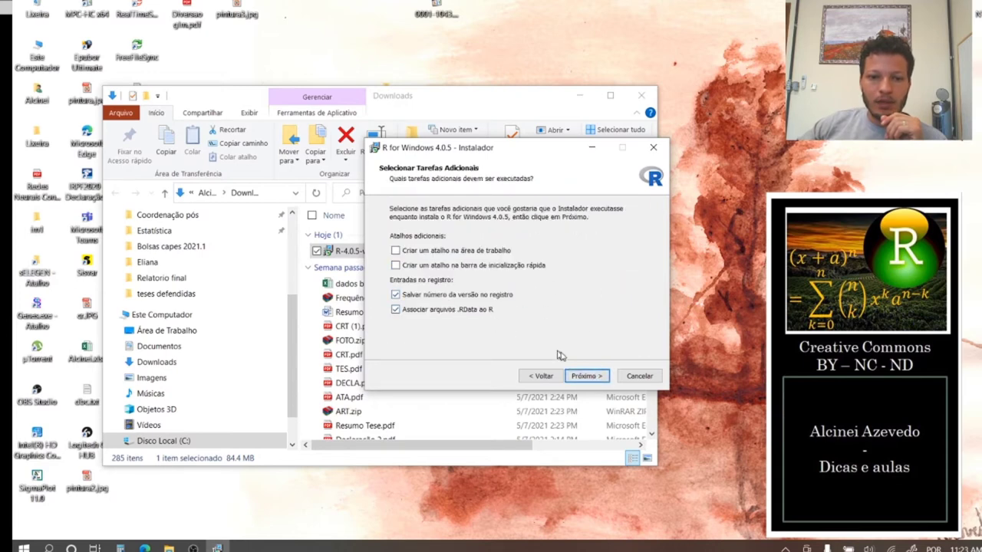
pyautogui.click(600, 381)
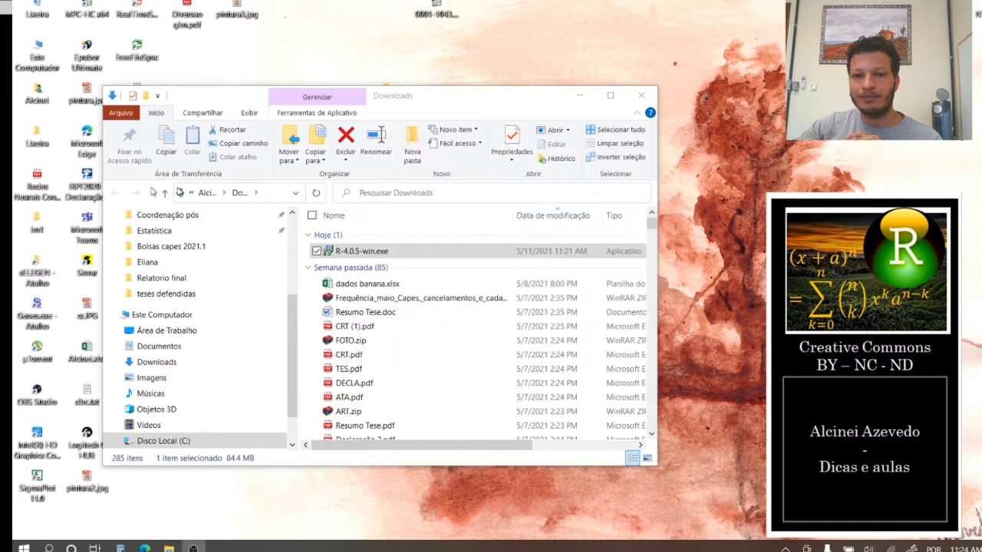
# Launch R x64 4.0.5 and calculate 5+5 in its console
pyautogui.click(23, 548)
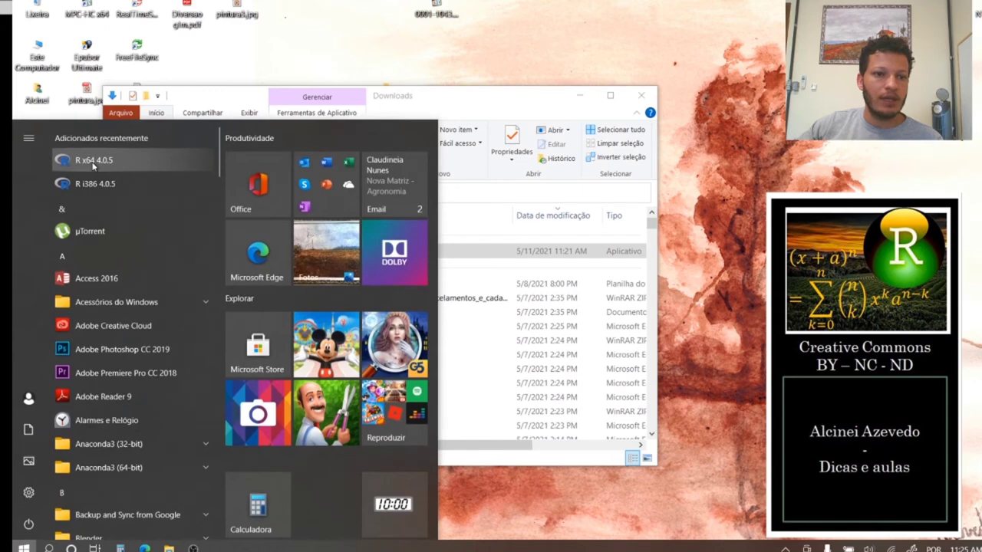
pyautogui.click(98, 163)
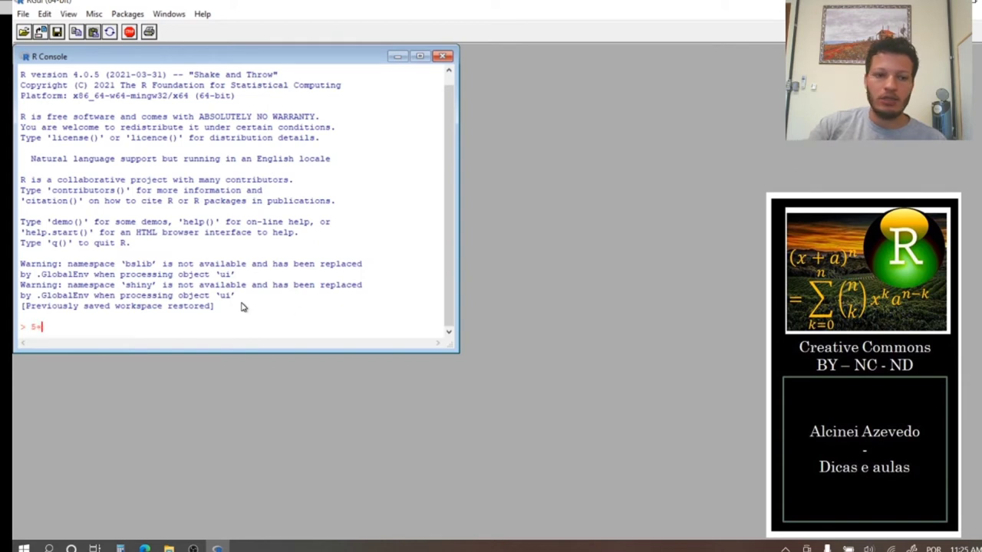
pyautogui.press('Return')
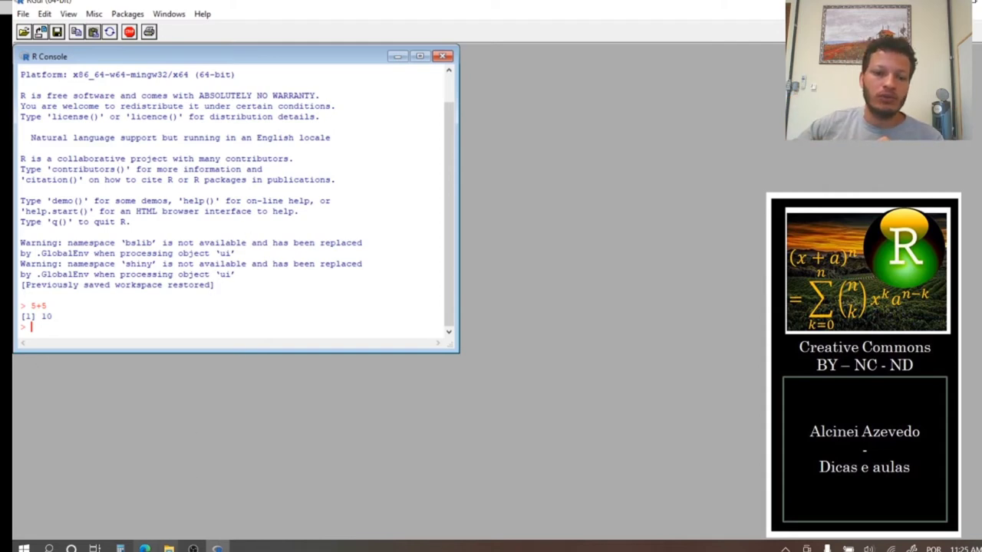
# Switch to Microsoft Edge, search Google for "rstudio download" and open the RStudio IDE download page
pyautogui.click(144, 548)
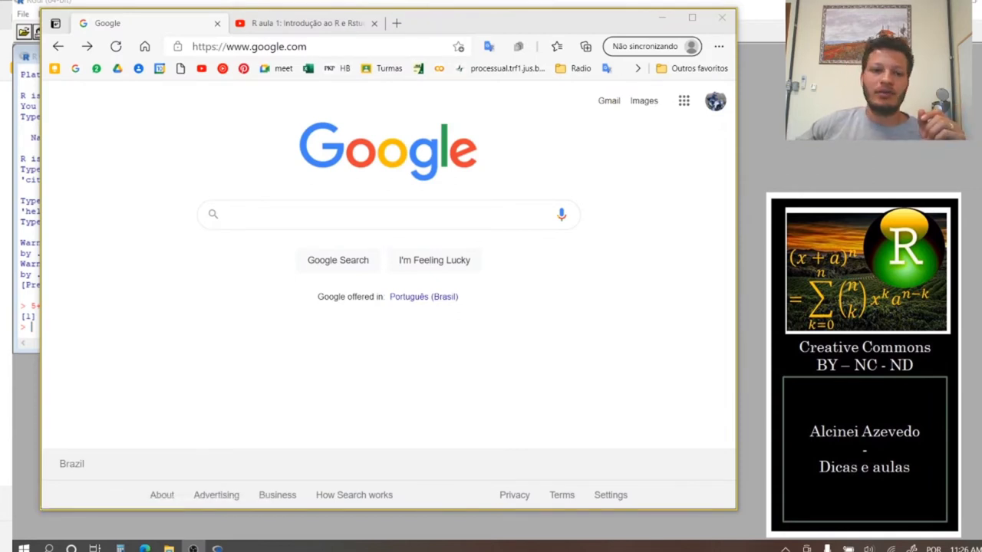
pyautogui.click(271, 224)
pyautogui.write('r')
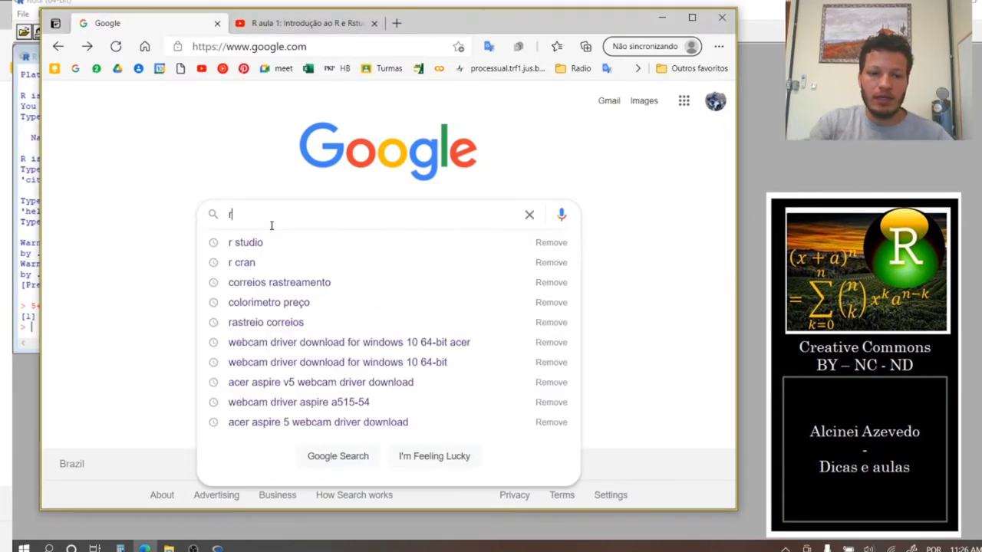
pyautogui.write(' studio')
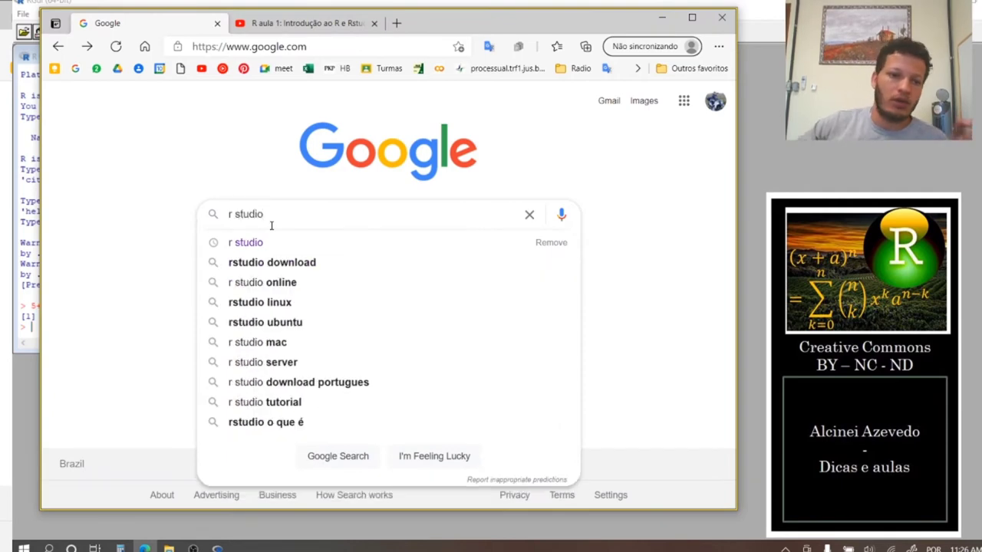
pyautogui.click(305, 265)
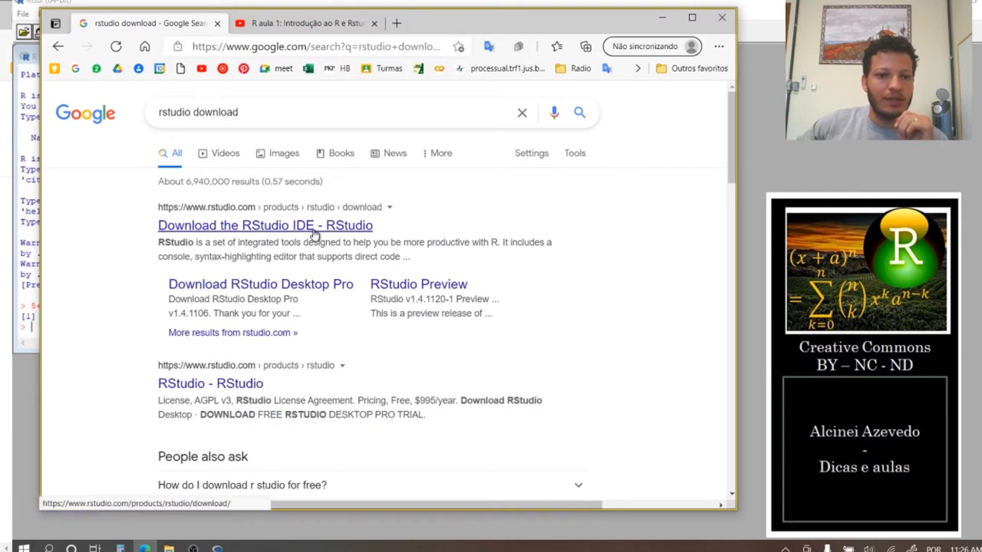
pyautogui.click(273, 230)
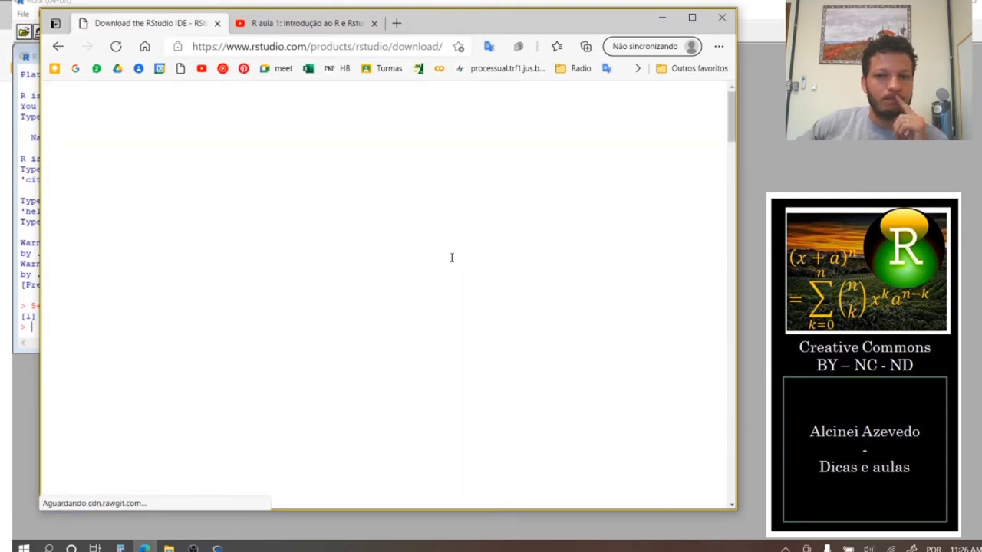
# Choose the free, open source RStudio Desktop version among the offered editions
pyautogui.scroll(-3, 450, 261)
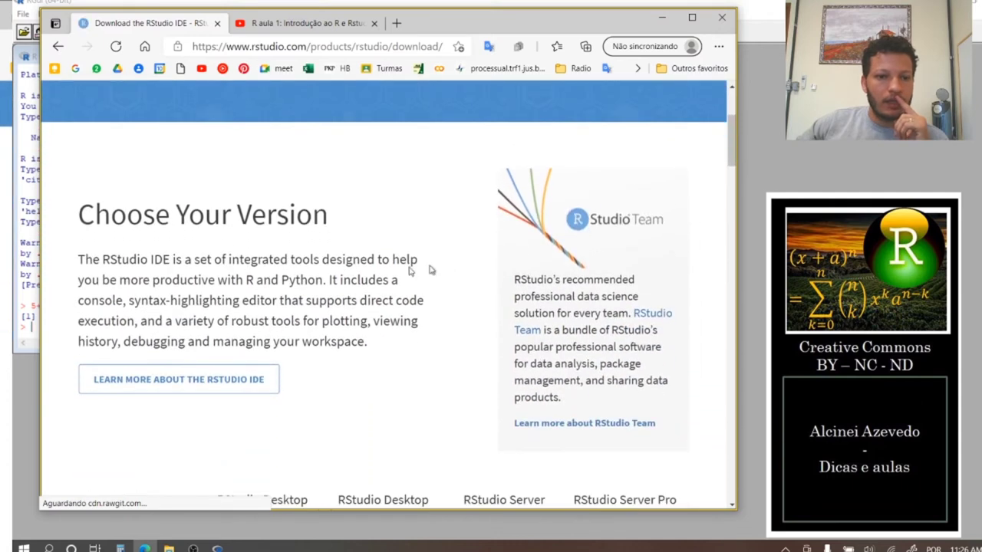
pyautogui.scroll(-3, 270, 285)
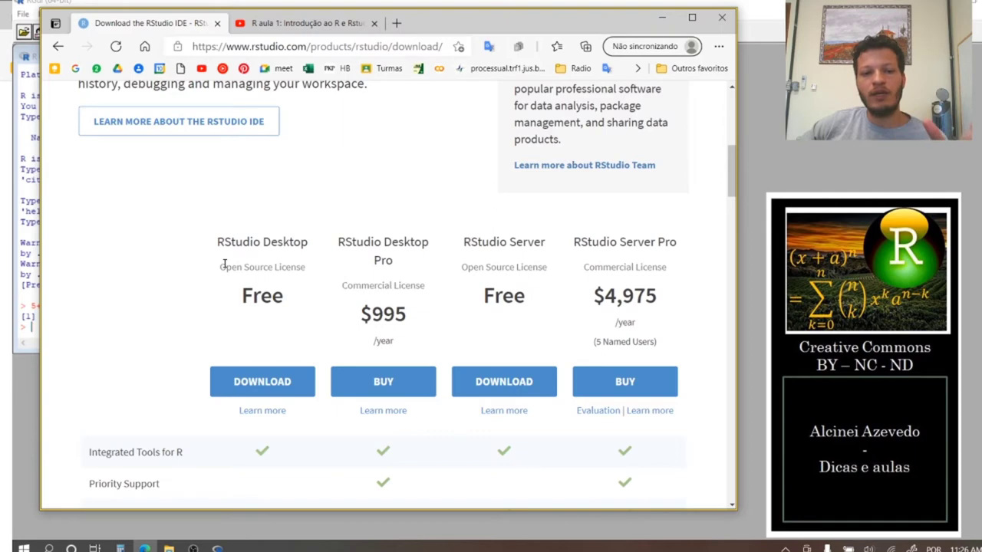
pyautogui.scroll(-4, 224, 269)
pyautogui.scroll(2, 226, 270)
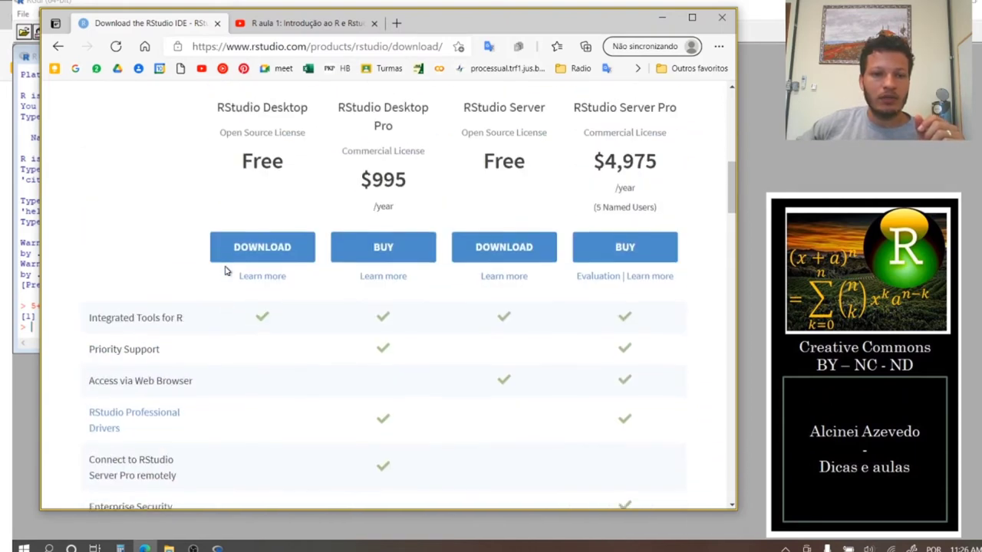
pyautogui.click(246, 266)
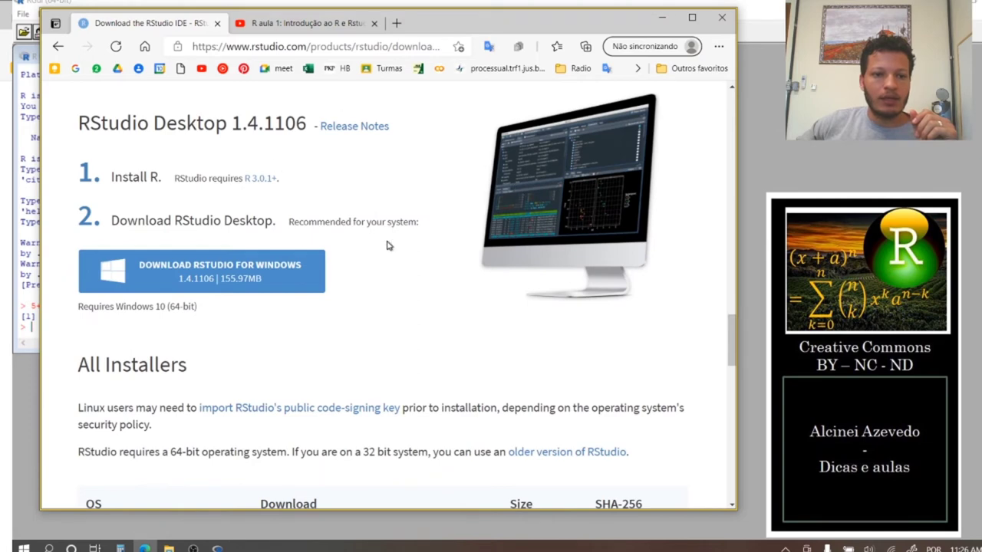
# Examine the RStudio Desktop 1.4.1106 installers offered for the different operating systems
pyautogui.scroll(-3, 388, 244)
pyautogui.scroll(2, 387, 246)
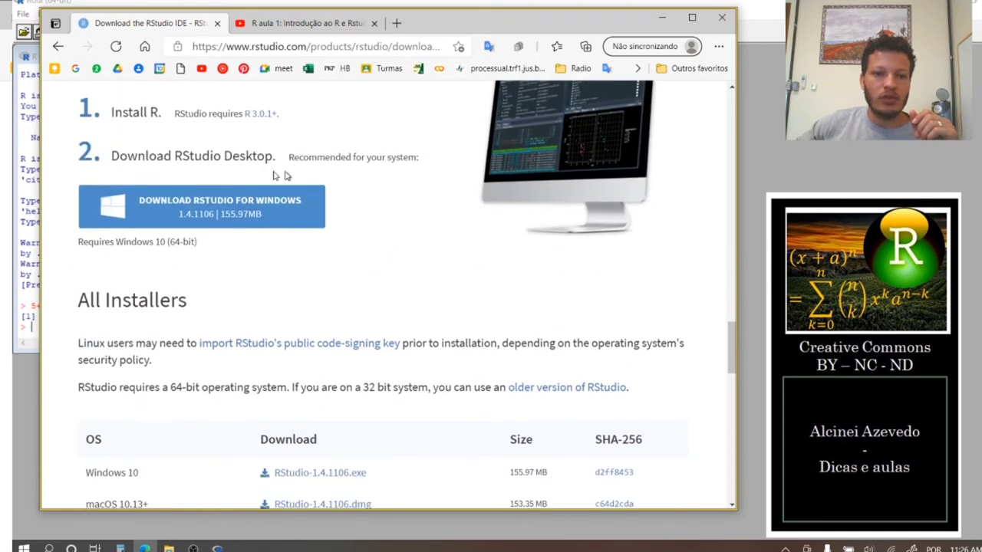
pyautogui.scroll(-2, 352, 263)
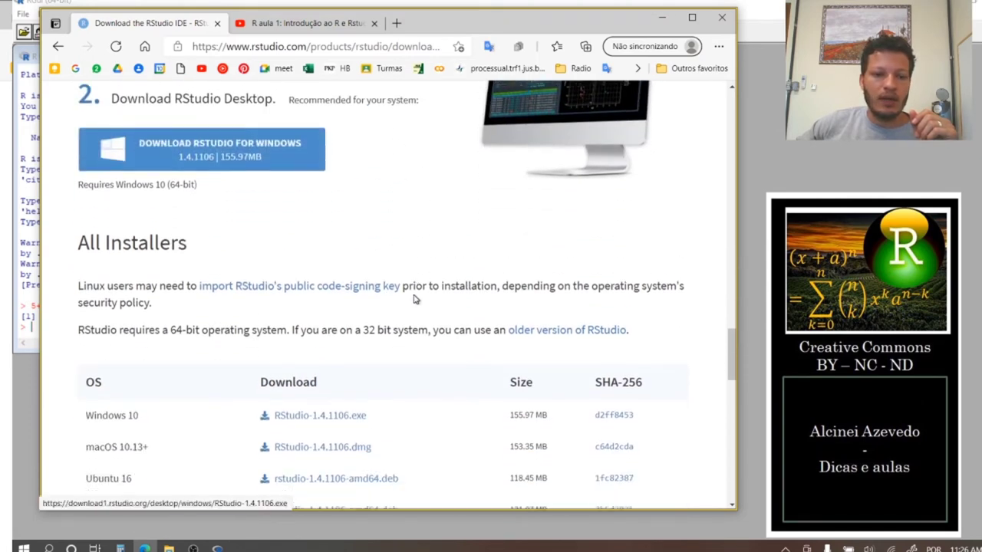
pyautogui.scroll(-2, 215, 336)
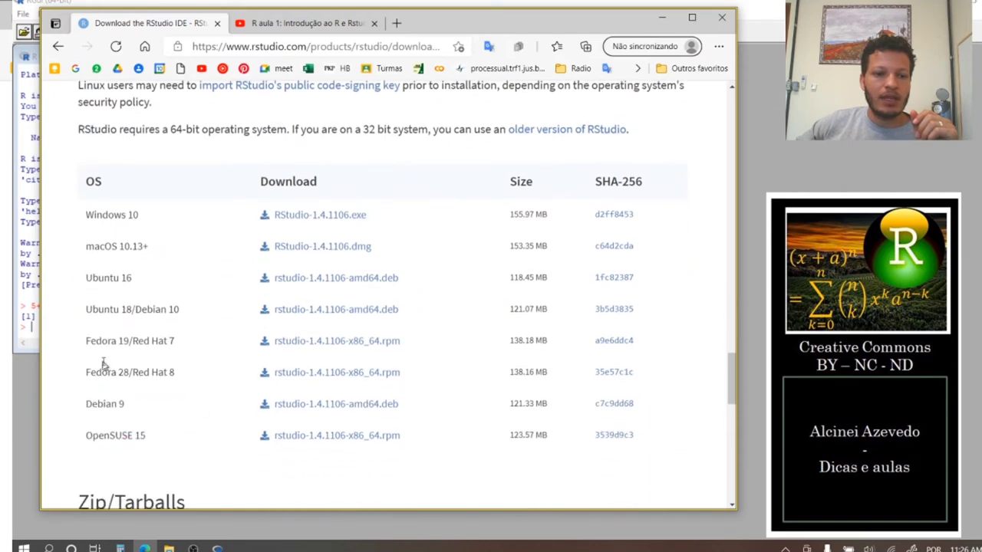
pyautogui.scroll(-4, 267, 404)
pyautogui.scroll(3, 353, 269)
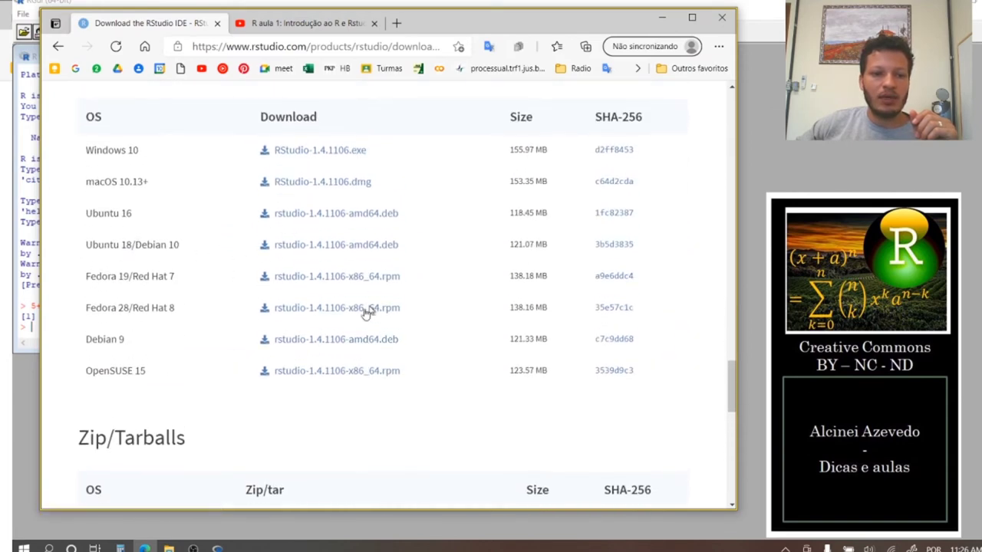
pyautogui.scroll(5, 237, 325)
pyautogui.scroll(1, 237, 324)
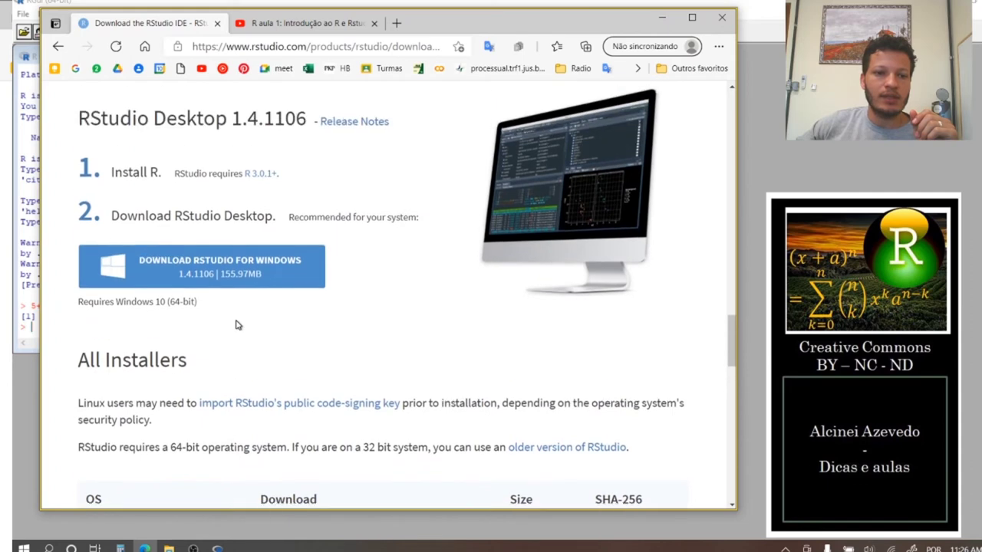
# Download RStudio Desktop 1.4.1106 for Windows, reloading the download page to retry
pyautogui.click(251, 279)
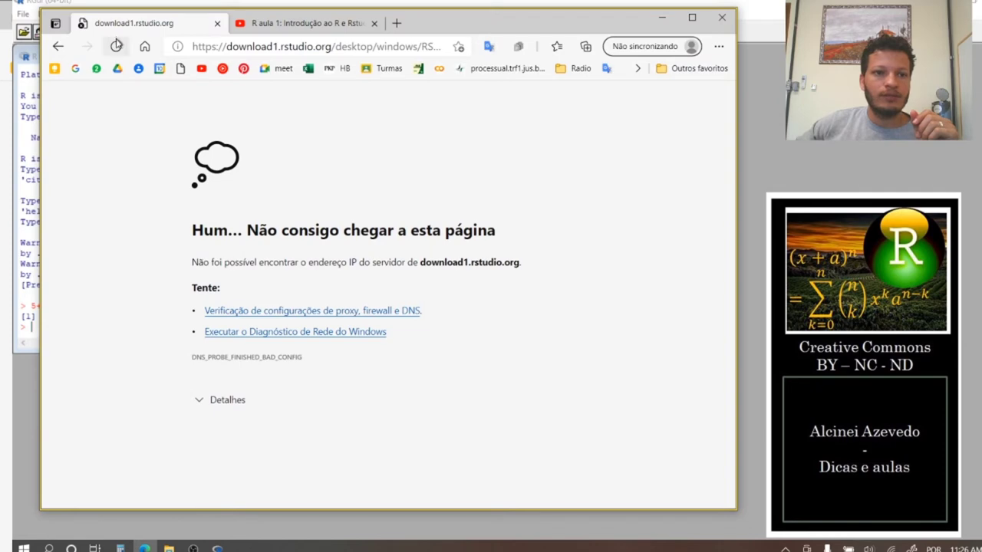
pyautogui.click(114, 48)
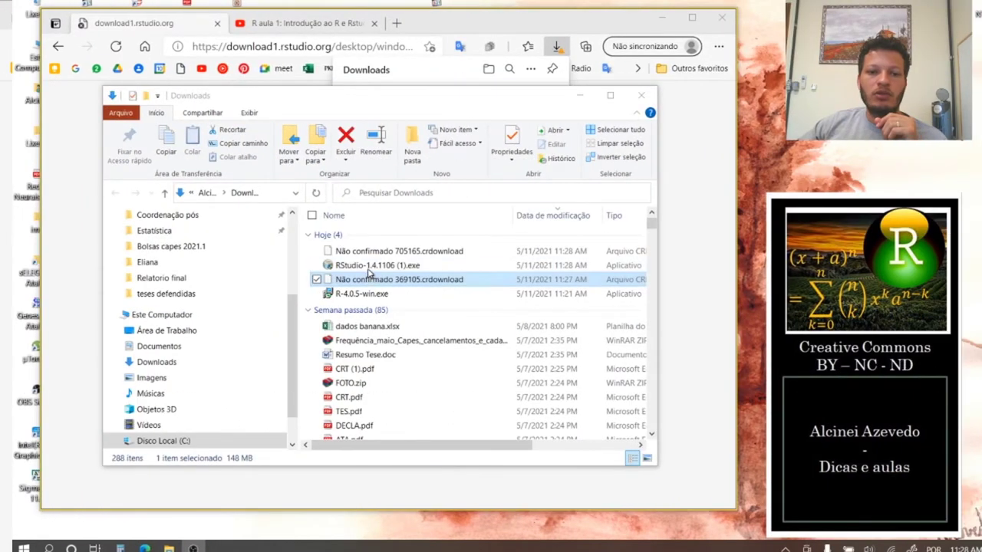
# Run the downloaded RStudio-1.4.1106 (1).exe and install RStudio in C:\Program Files\RStudio with the default RStudio Start menu folder
pyautogui.click(370, 266)
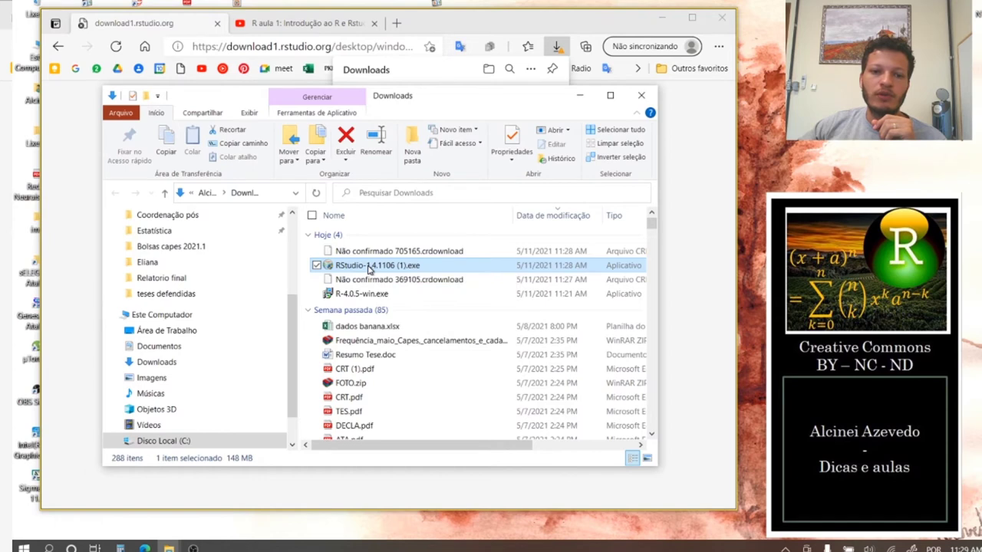
pyautogui.doubleClick(371, 266)
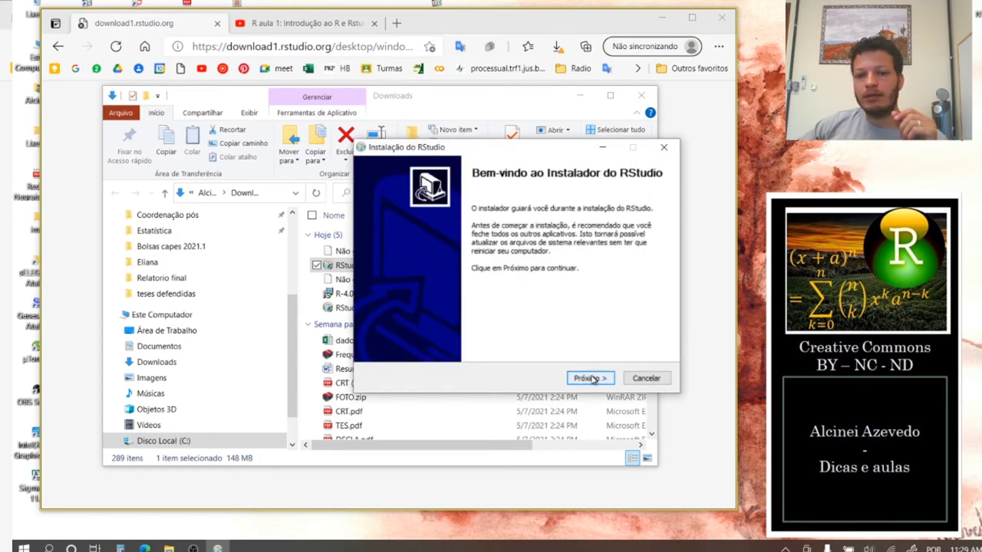
pyautogui.click(592, 379)
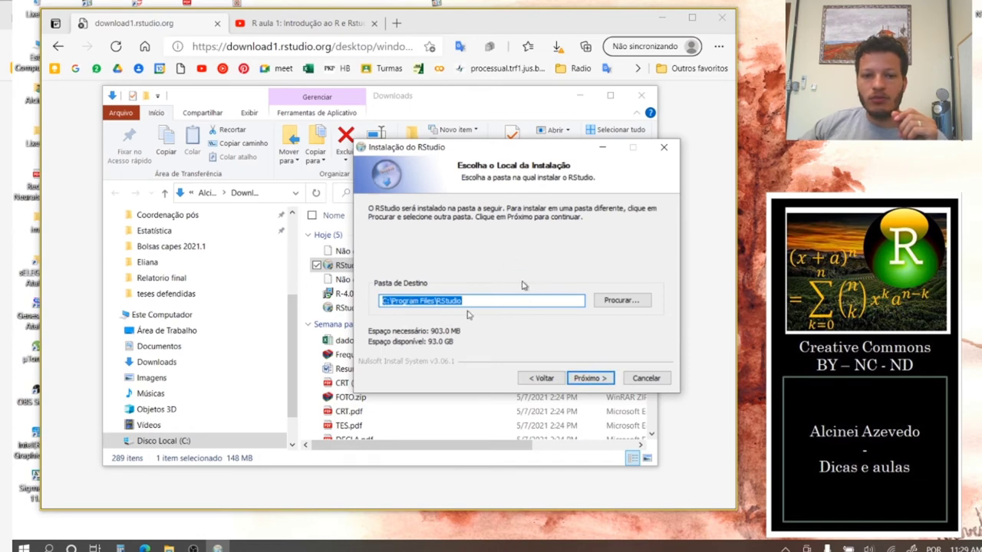
pyautogui.click(577, 379)
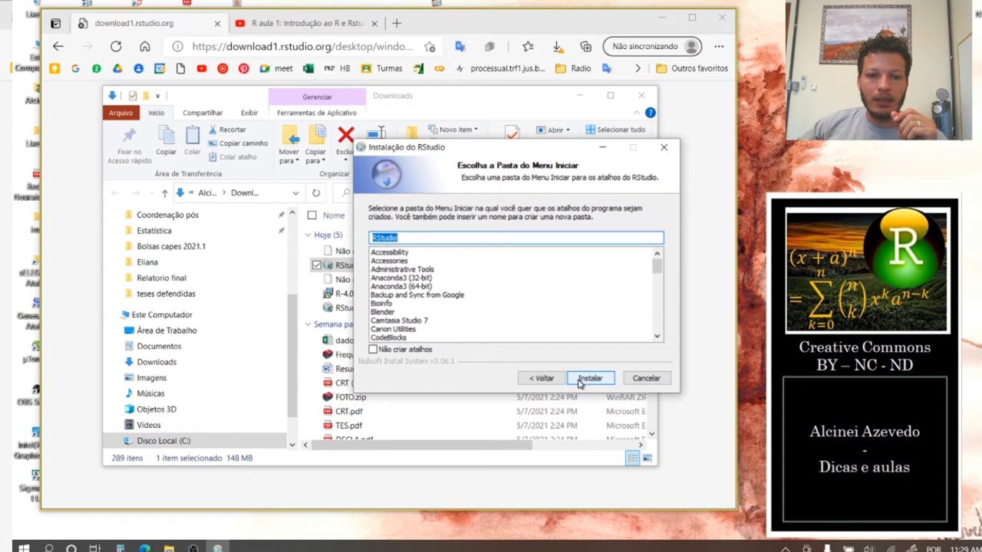
pyautogui.click(591, 379)
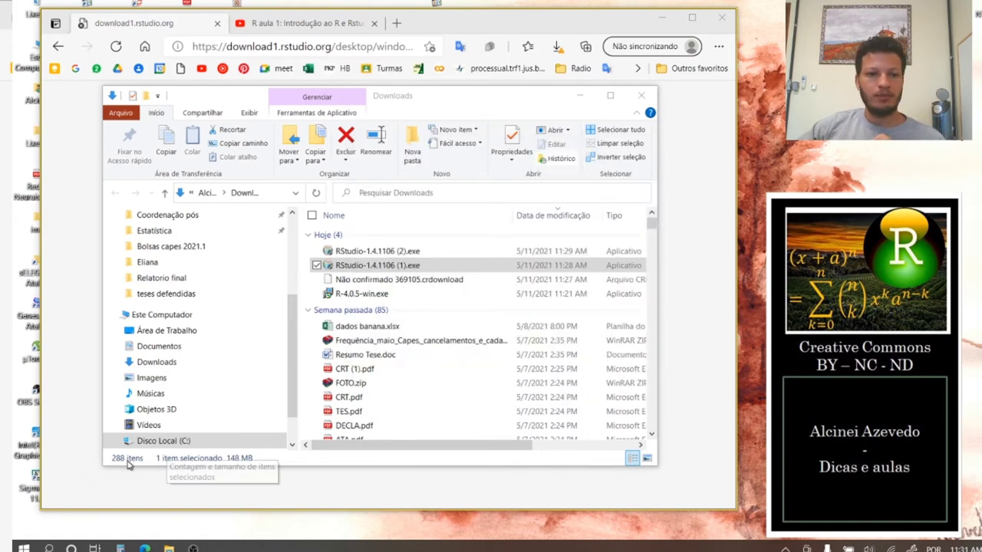
# Search Windows for "rs" and launch the RStudio application
pyautogui.click(23, 548)
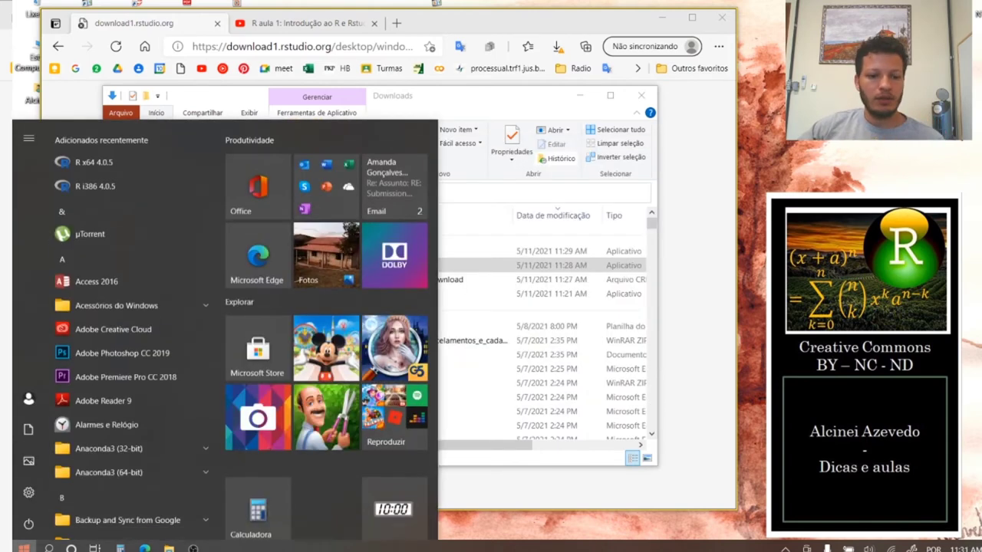
pyautogui.write('rs')
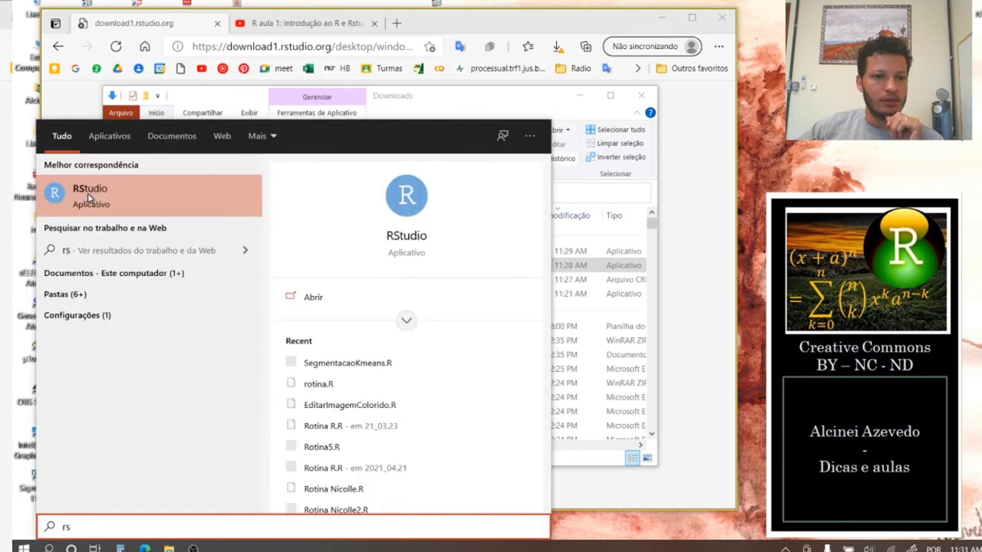
pyautogui.click(88, 198)
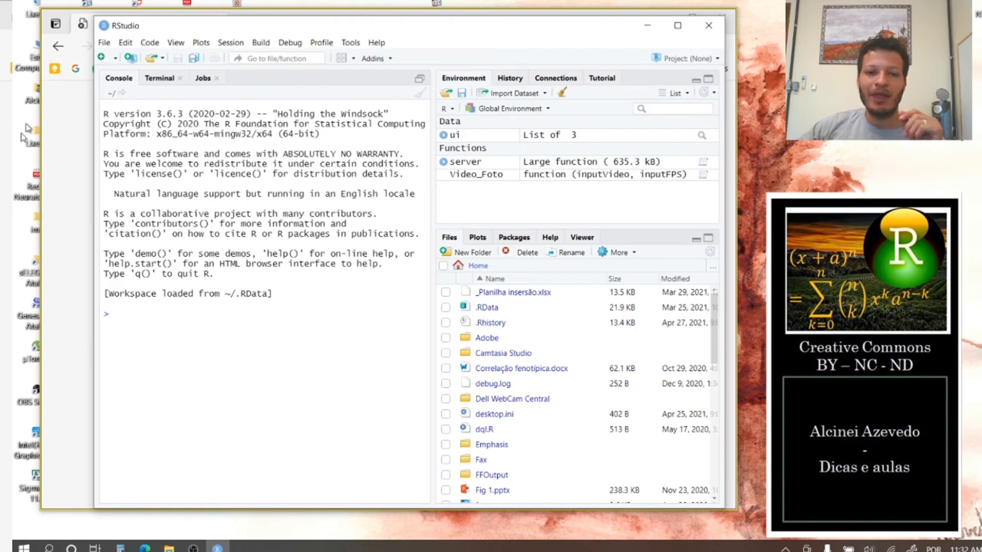
# Create a new blank R script and place the cursor in its editor
pyautogui.click(106, 59)
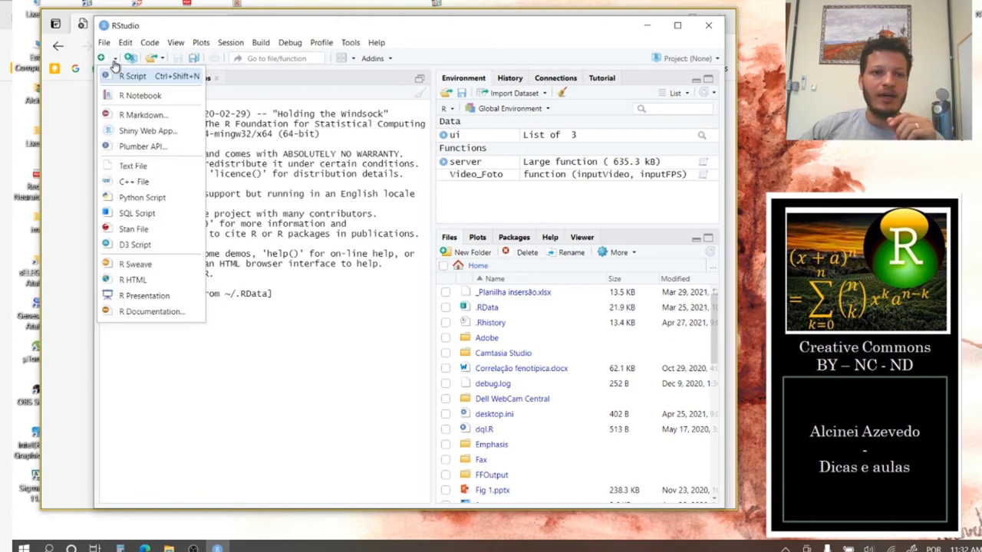
pyautogui.click(121, 75)
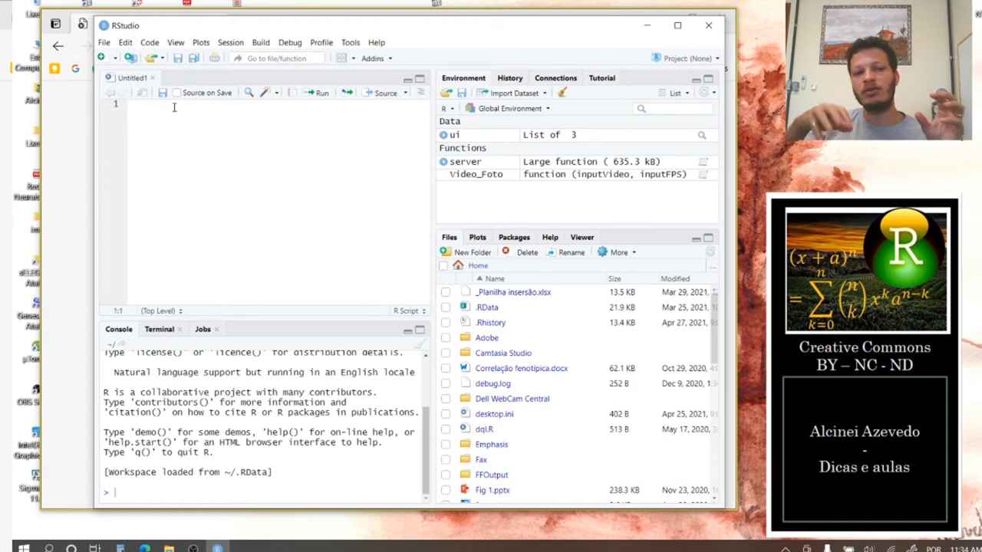
pyautogui.click(174, 108)
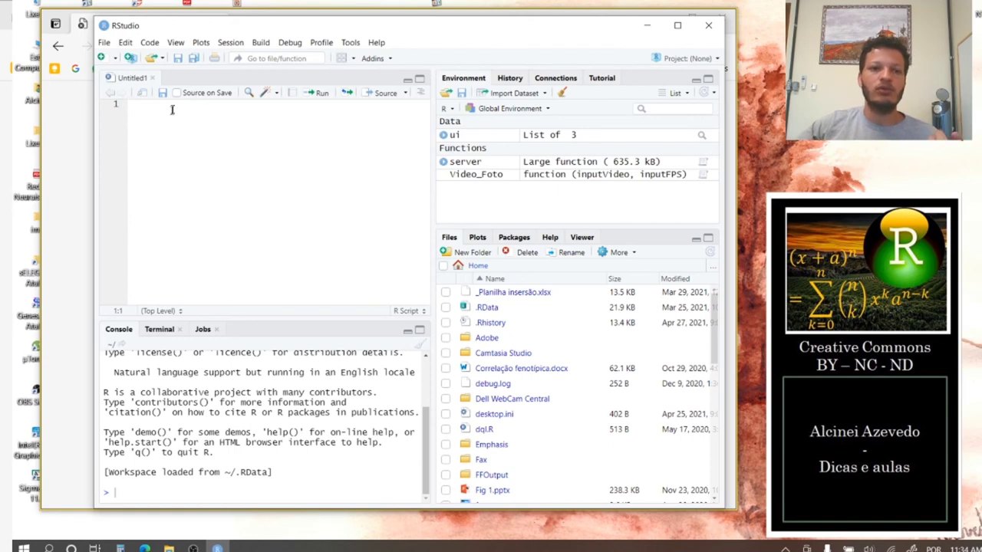
# In the global options, choose the 64-bit R-4.0.5 installation in C:\Program Files\R as the specific R version for RStudio
pyautogui.click(353, 43)
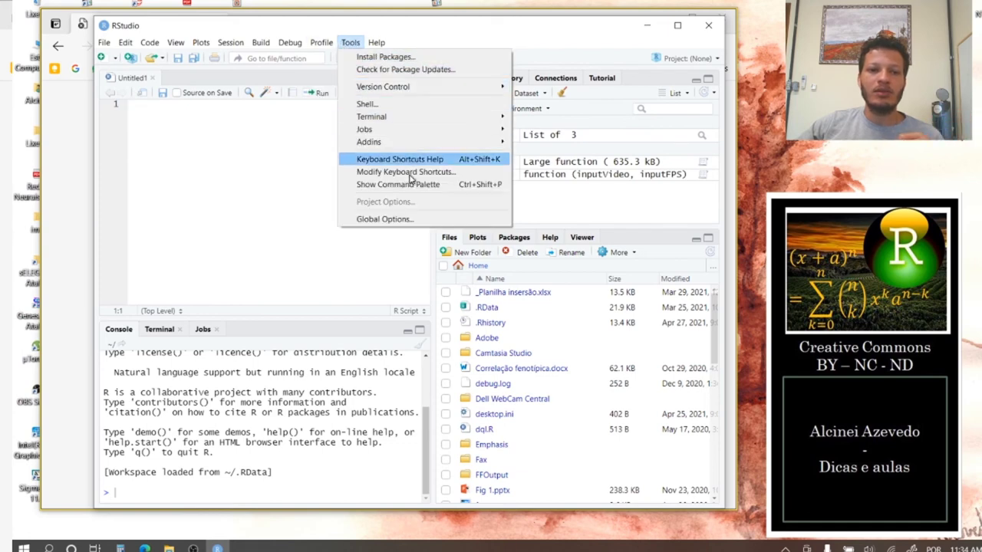
pyautogui.click(410, 220)
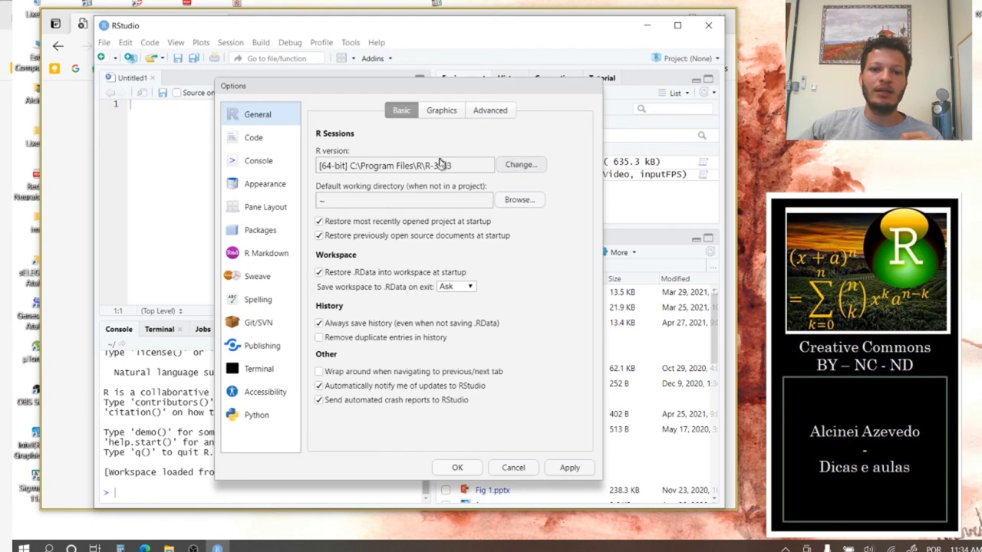
pyautogui.click(443, 164)
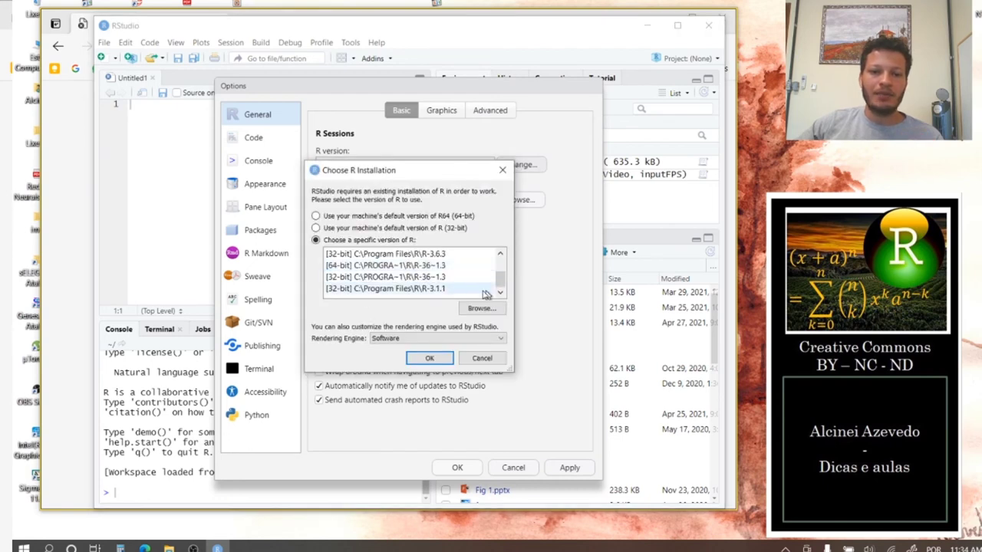
pyautogui.scroll(2, 454, 279)
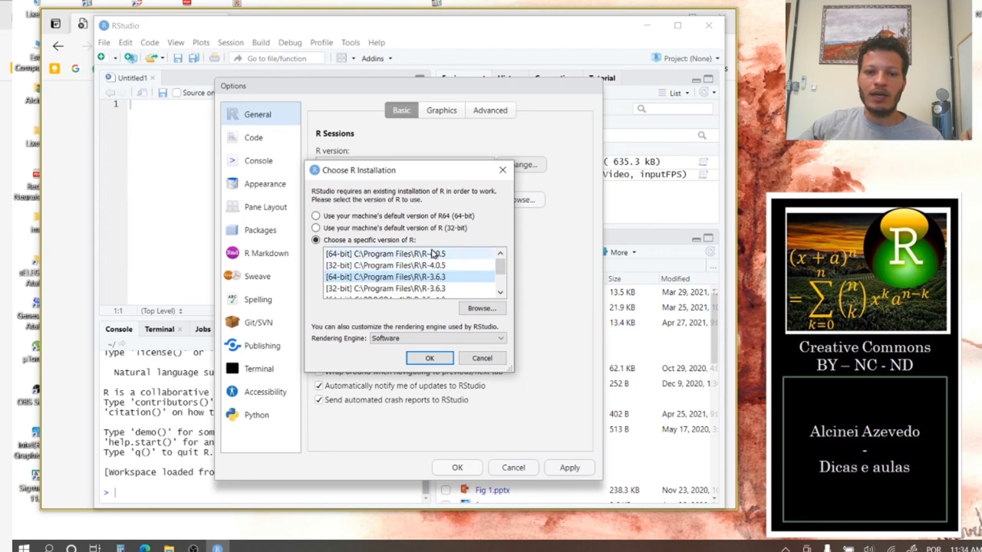
pyautogui.click(442, 255)
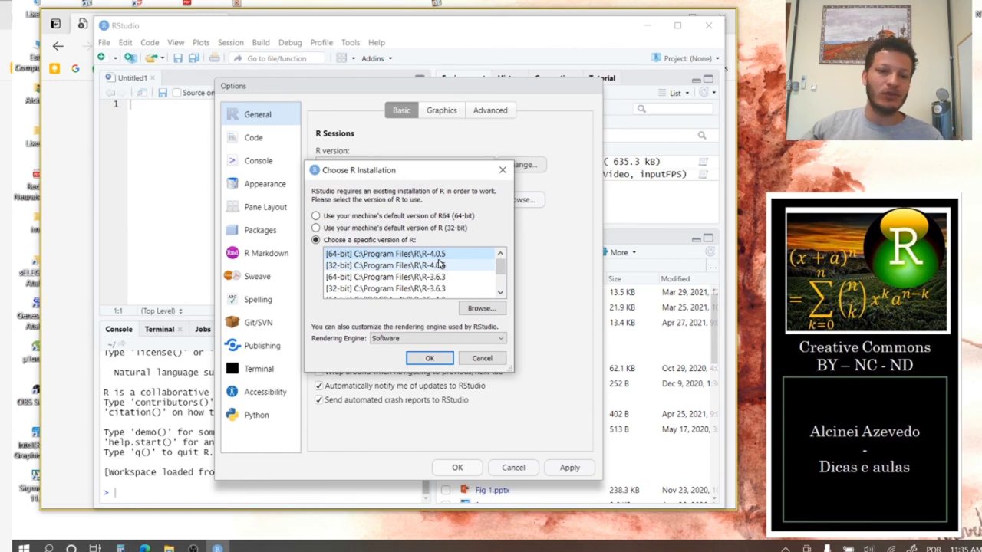
pyautogui.scroll(-1, 439, 265)
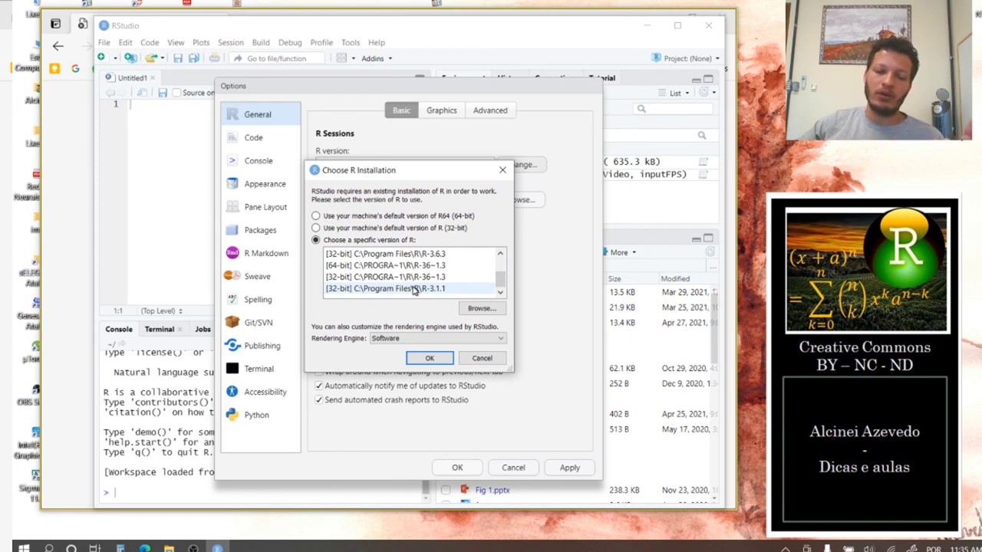
pyautogui.scroll(1, 428, 292)
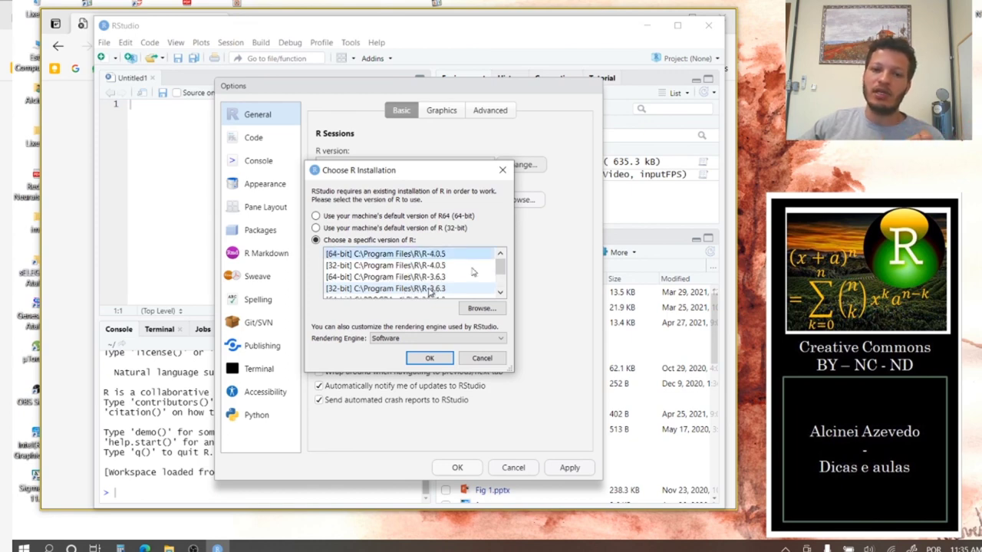